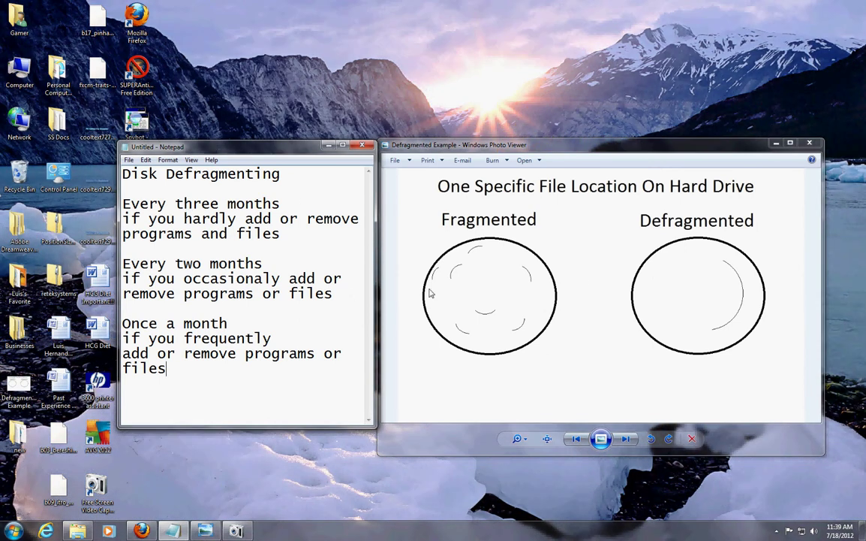
Minimize the Photo Viewer and Notepad windows and open Disk Defragmenter from the System Tools accessories
click(776, 143)
click(328, 145)
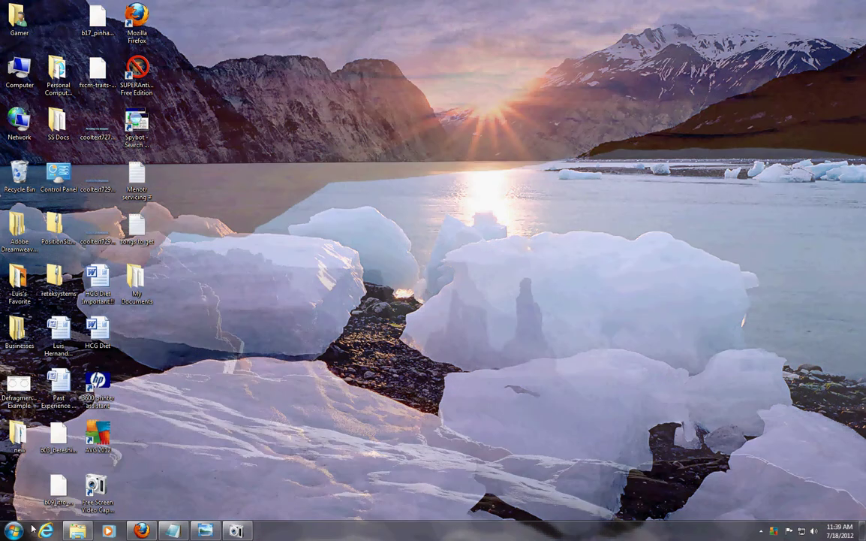
click(15, 529)
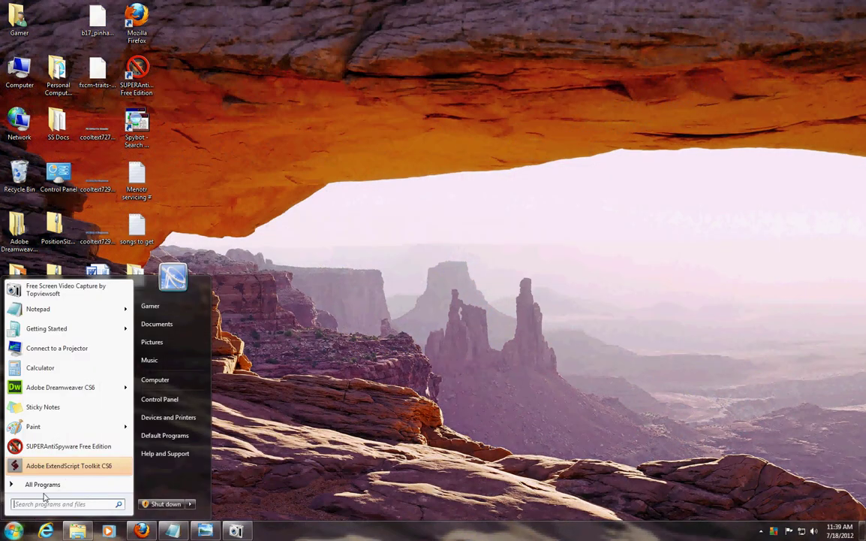
click(43, 484)
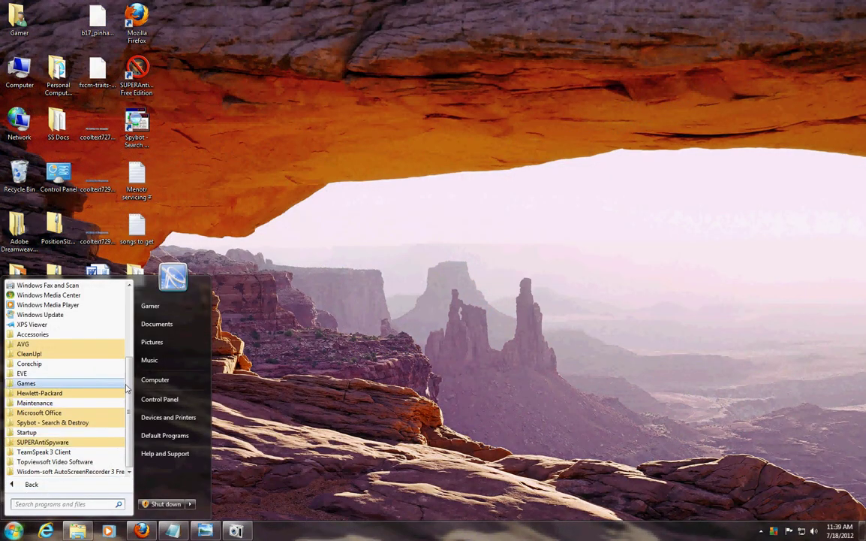
click(45, 334)
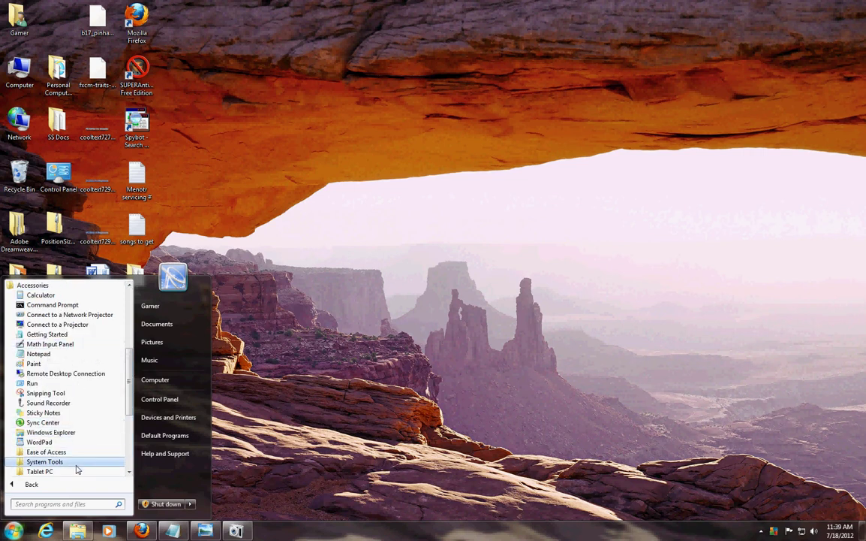
click(45, 461)
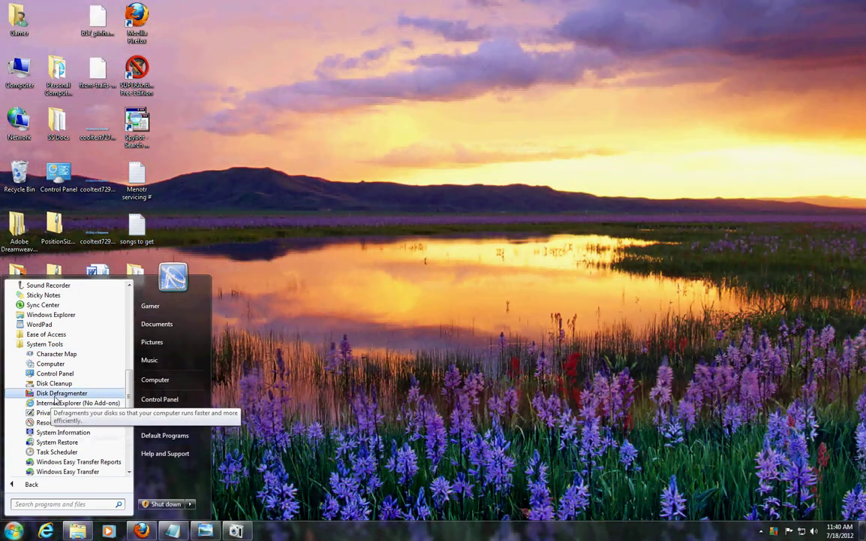
click(58, 393)
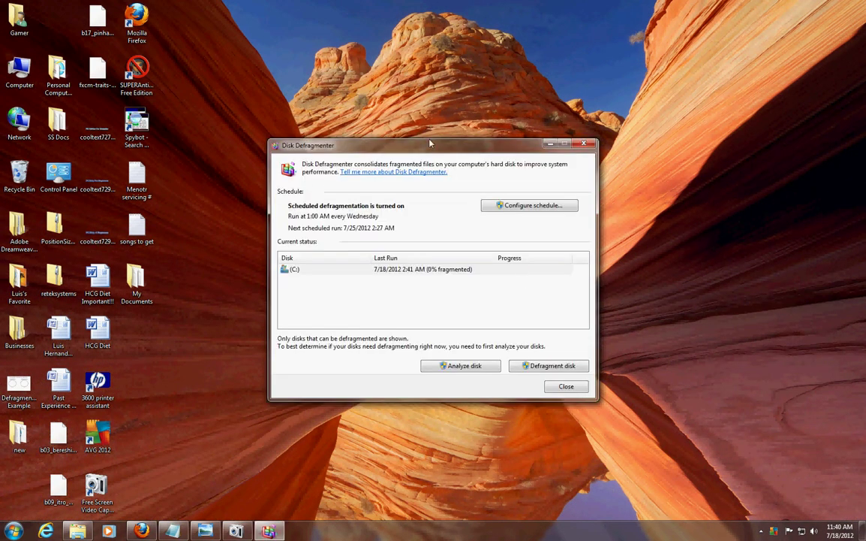
Select drive C: in Disk Defragmenter and analyze it for fragmentation
drag(435, 148, 435, 138)
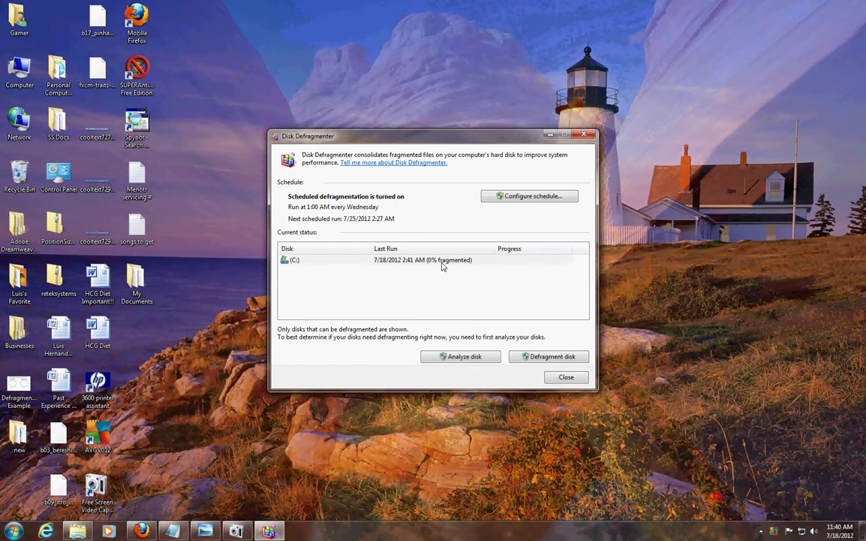
click(442, 263)
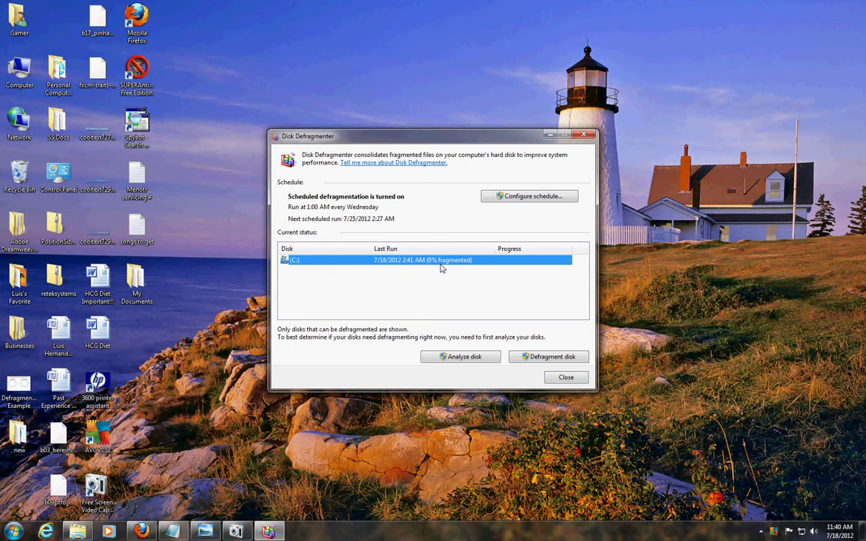
click(459, 275)
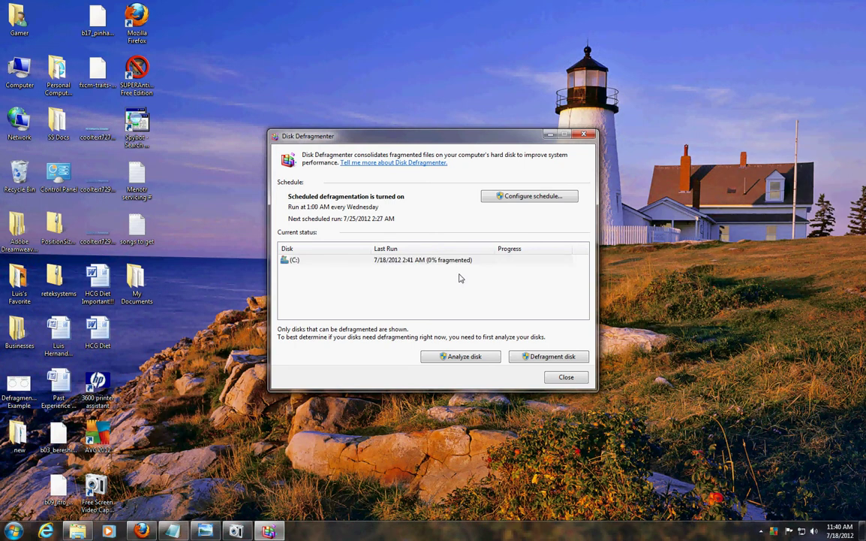
click(377, 263)
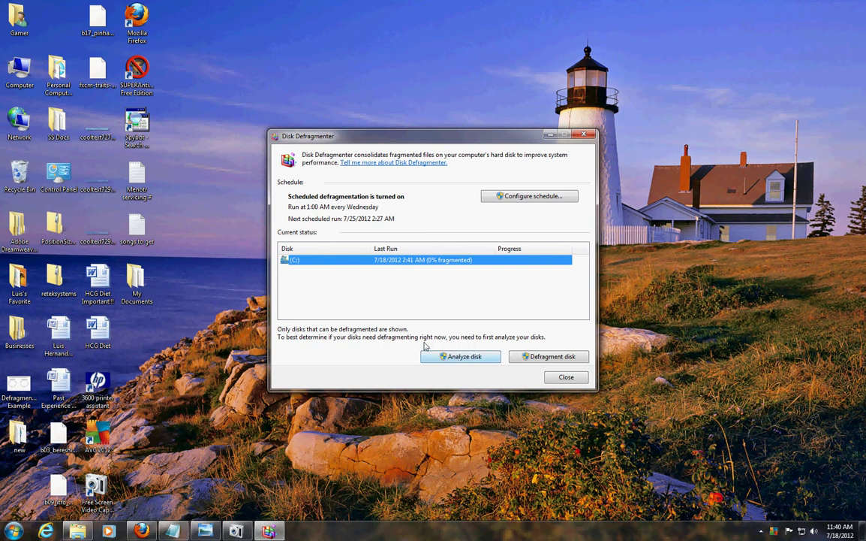
click(449, 355)
click(433, 263)
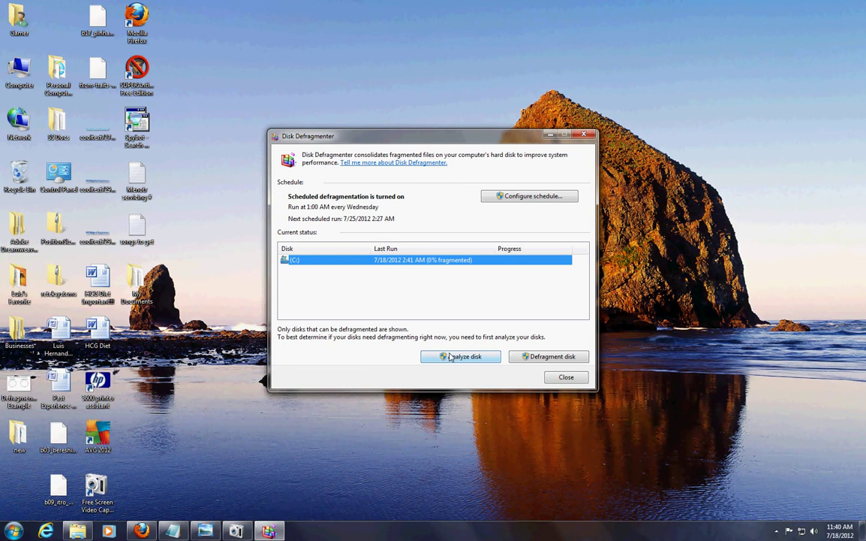
click(454, 357)
key(alt+F4)
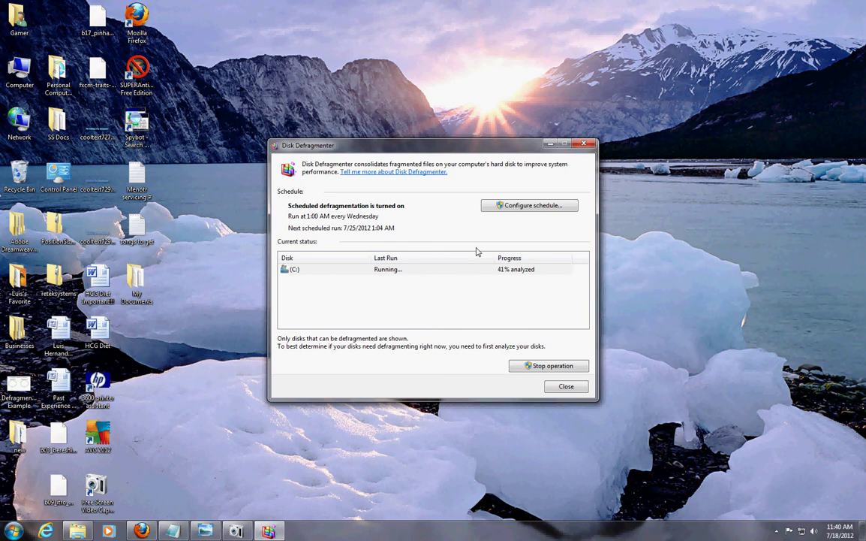
Close the open Firefox, Windows Explorer and Photo Viewer windows while the disk analysis runs
mouse_move(432, 154)
mouse_down()
mouse_move(429, 168)
mouse_move(437, 154)
mouse_up()
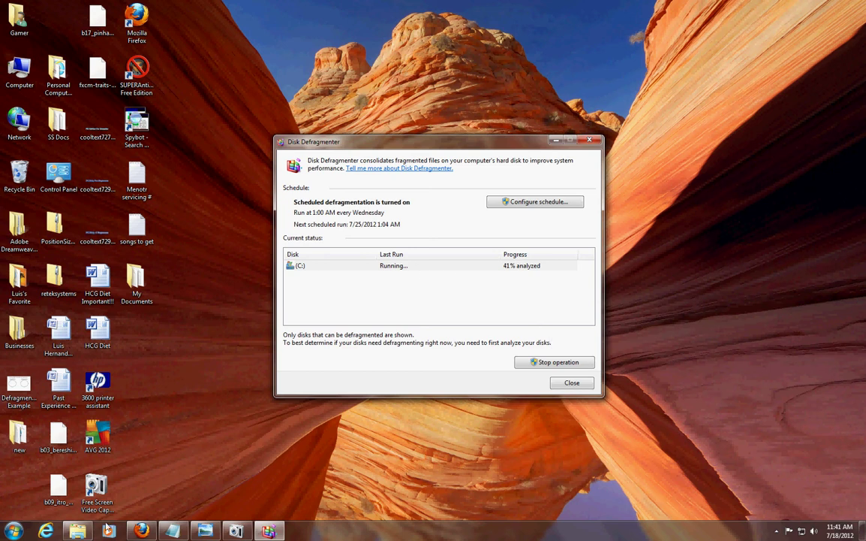
right_click(141, 531)
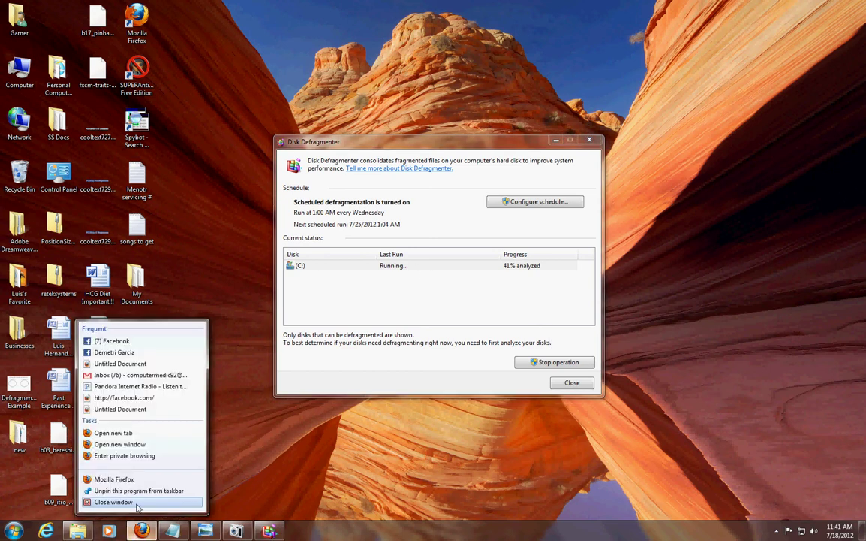
click(246, 479)
right_click(78, 530)
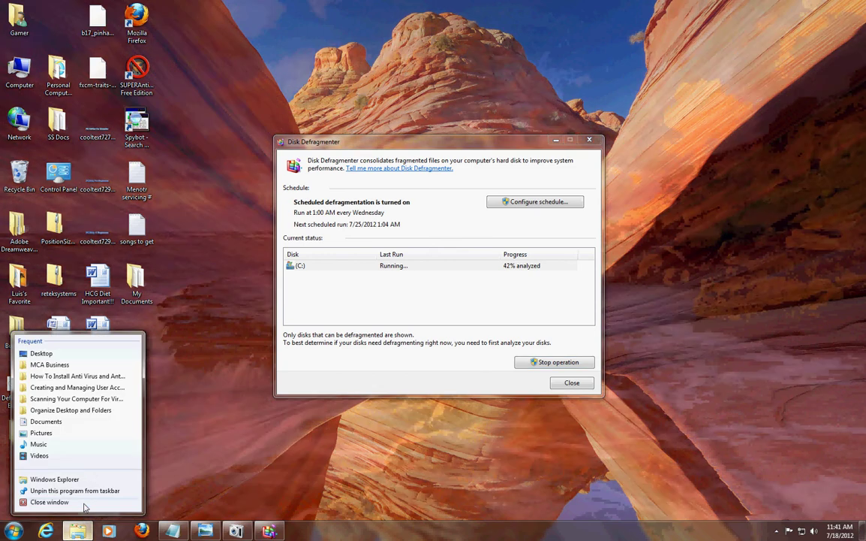
click(85, 502)
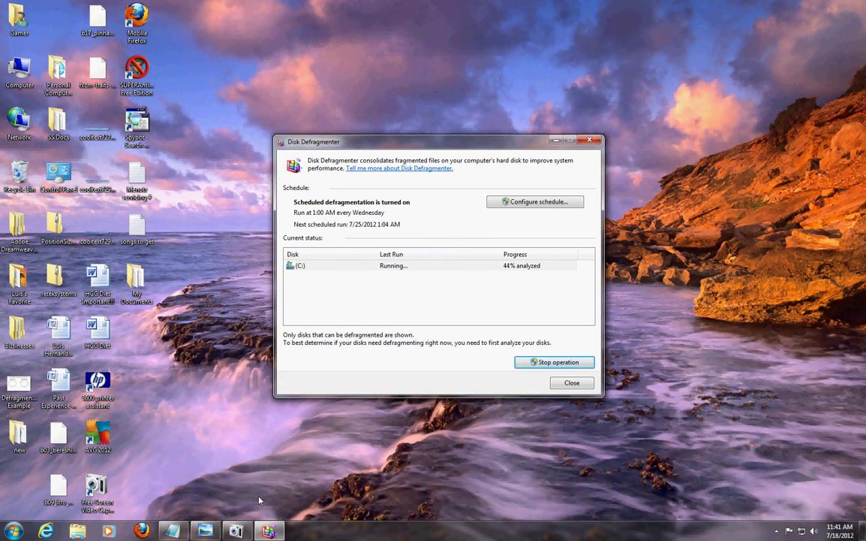
right_click(172, 530)
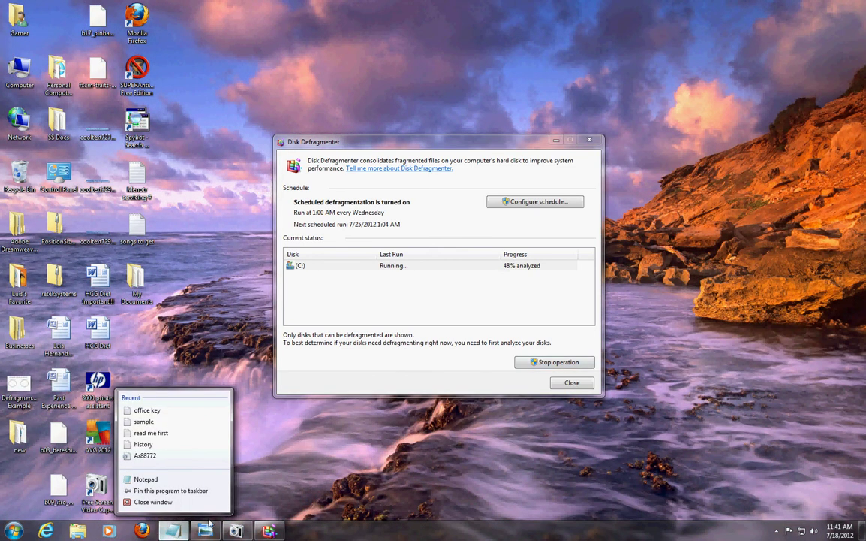
click(171, 502)
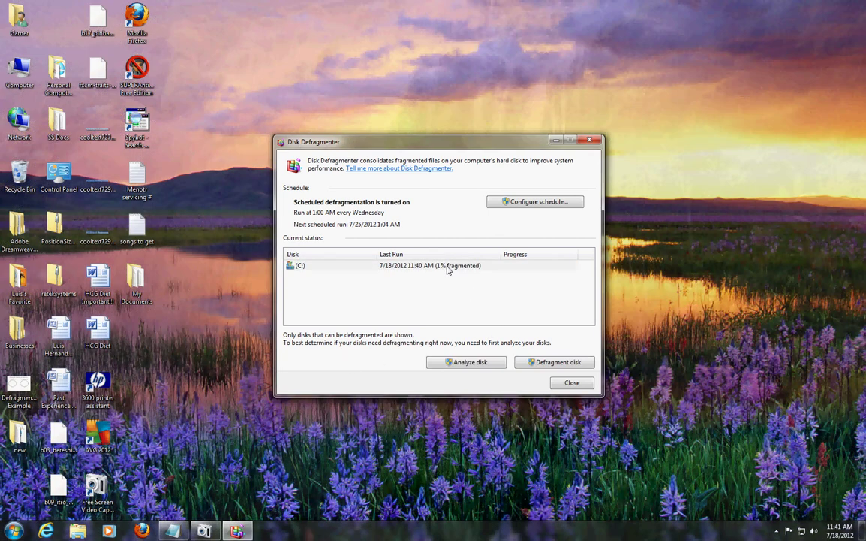
Review drive C:'s fragmentation percentage and the Notepad notes on how often to defragment
click(446, 266)
click(454, 285)
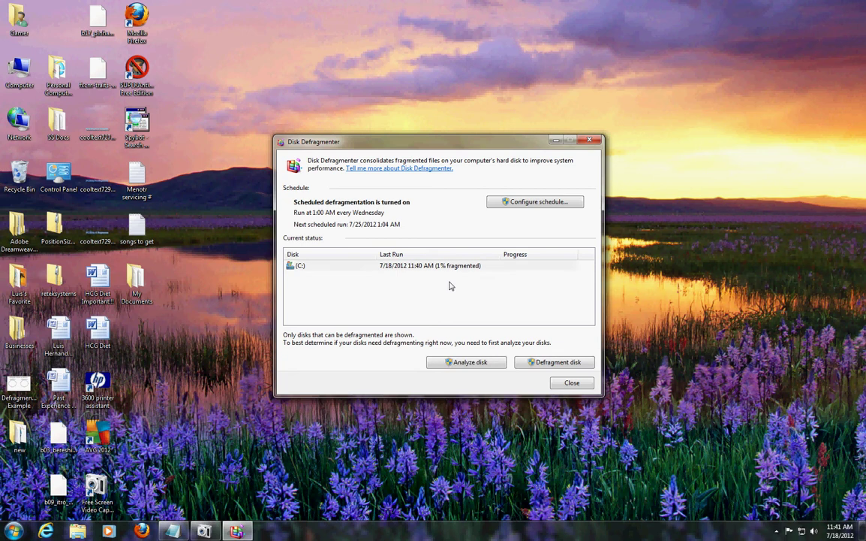
click(444, 269)
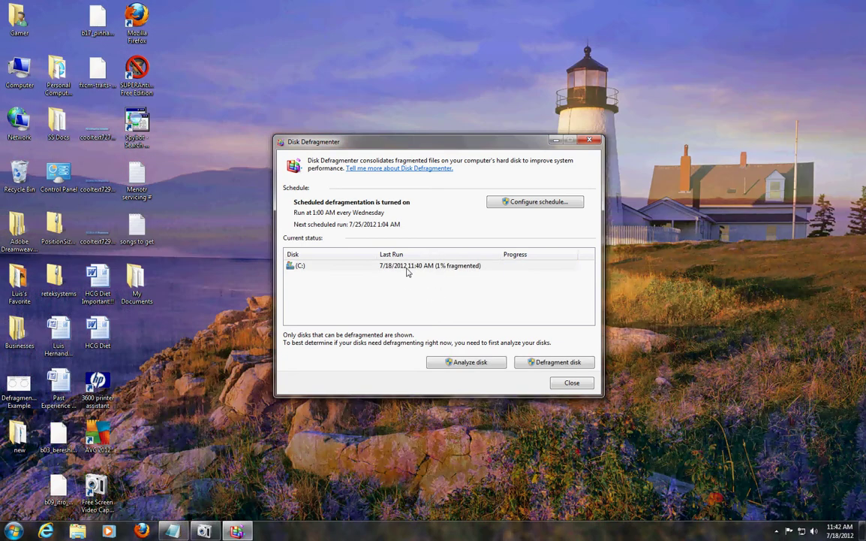
click(410, 269)
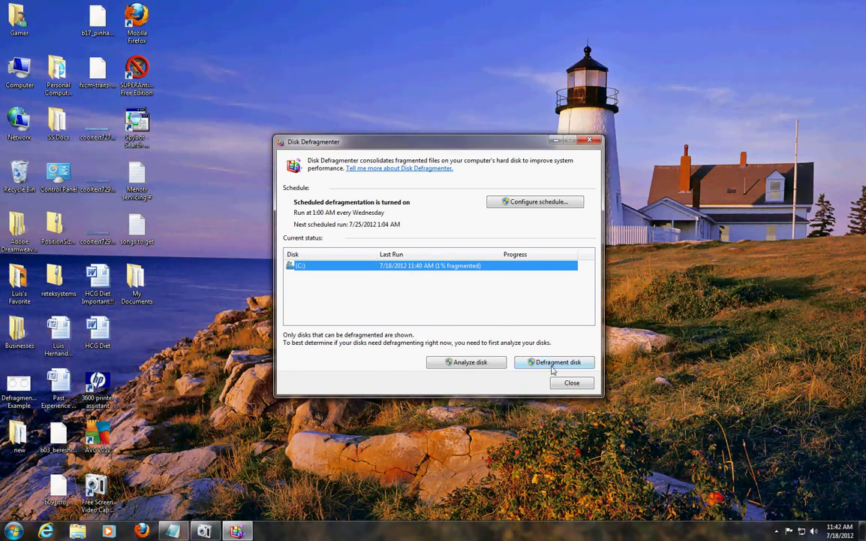
click(465, 281)
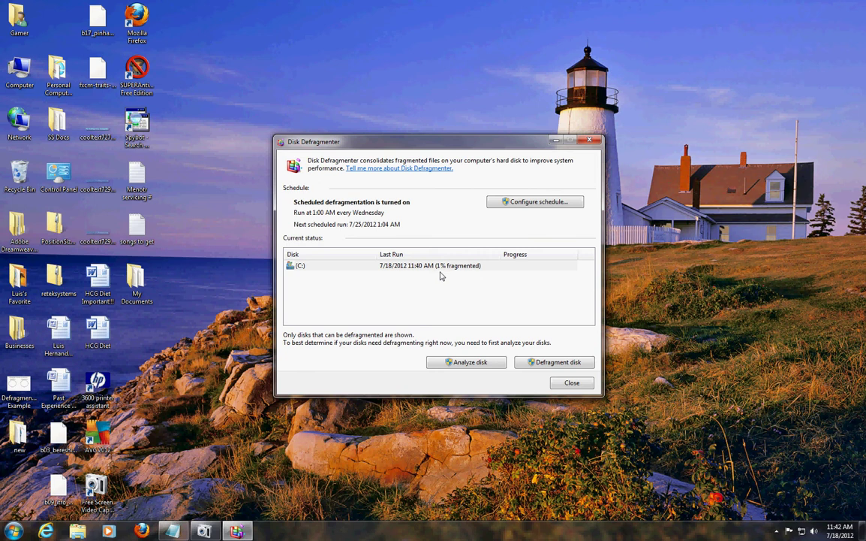
click(437, 267)
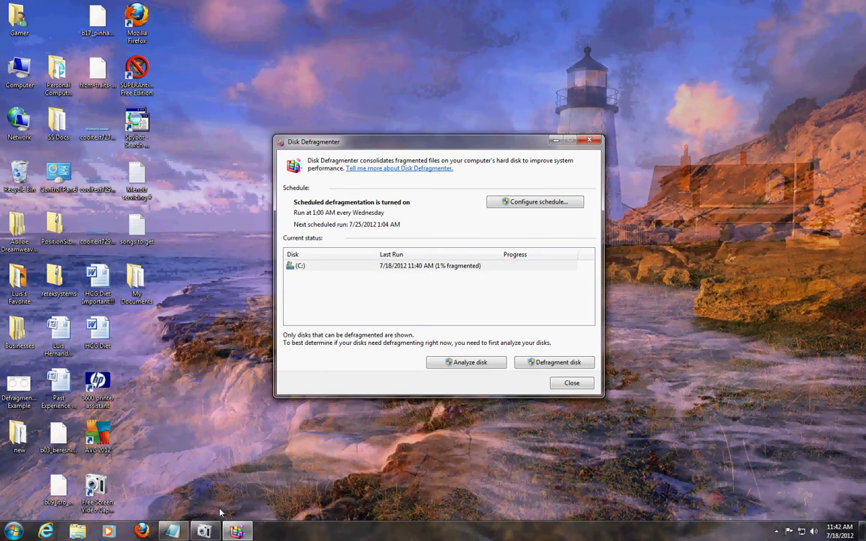
click(171, 531)
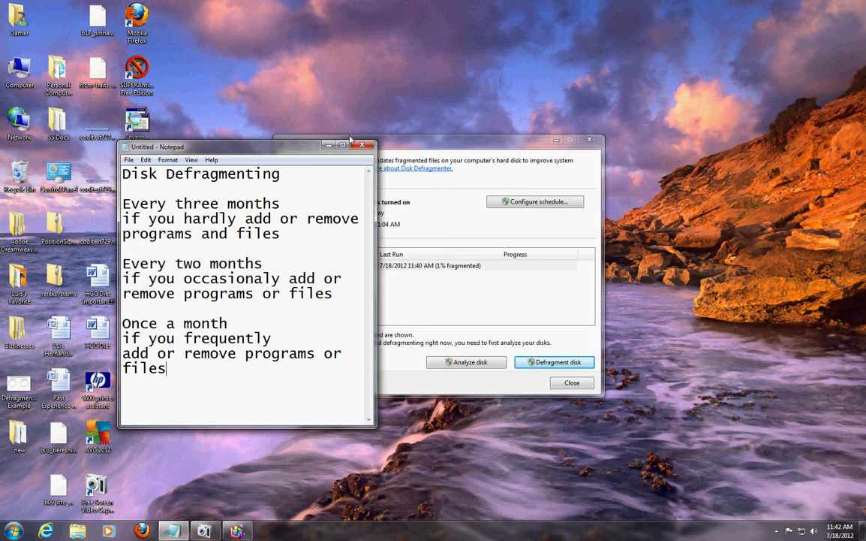
click(328, 145)
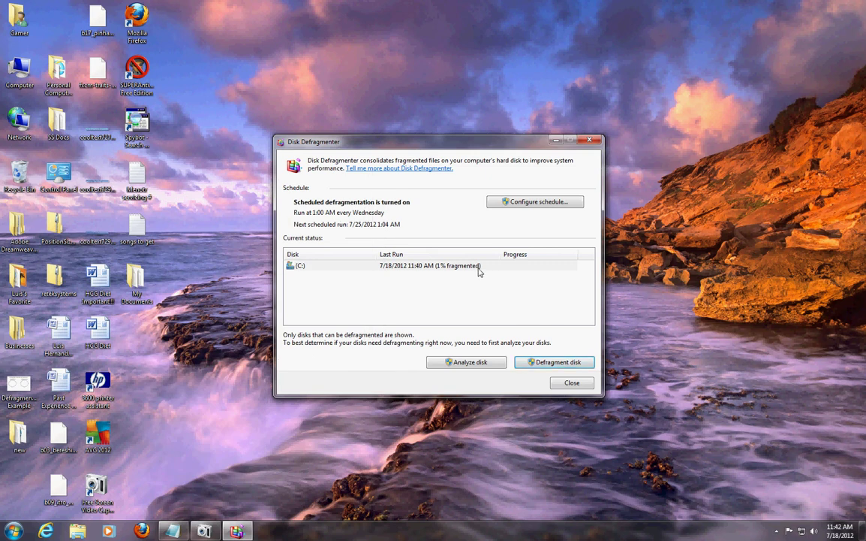
Defragment drive C: and minimize the screen recorder's window
click(472, 267)
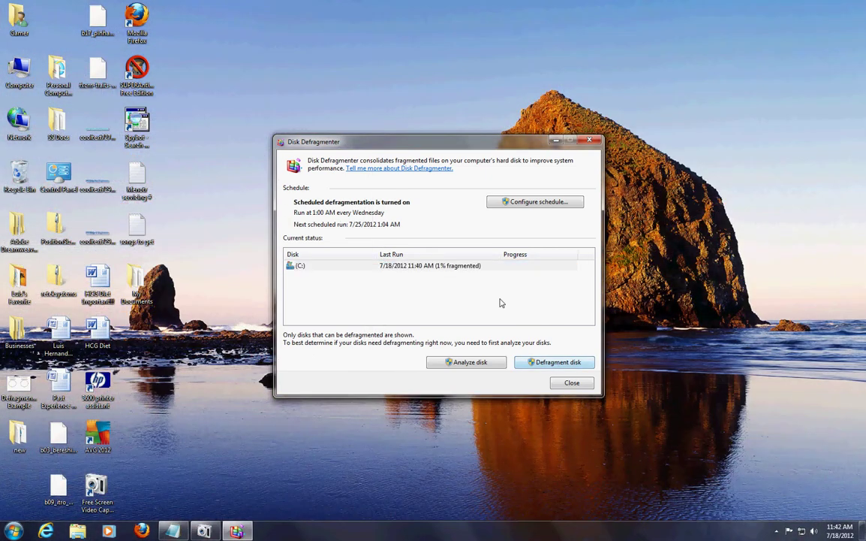
click(554, 363)
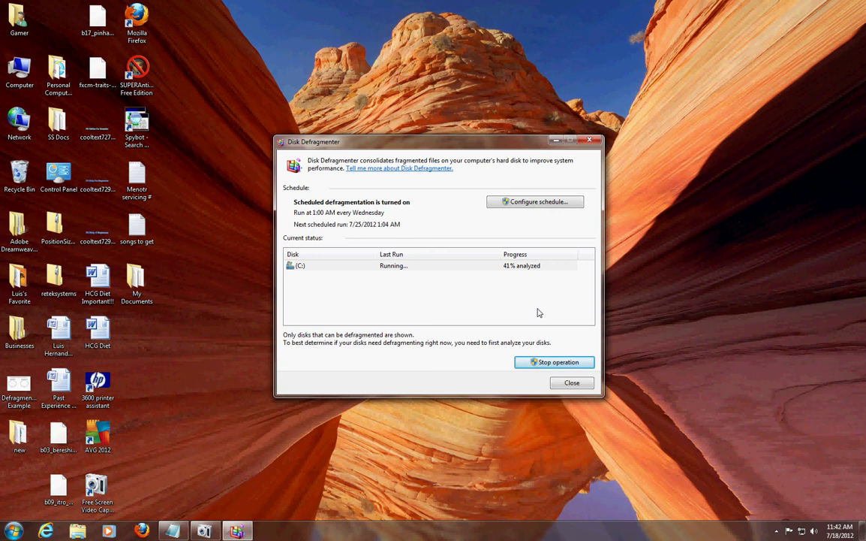
click(205, 530)
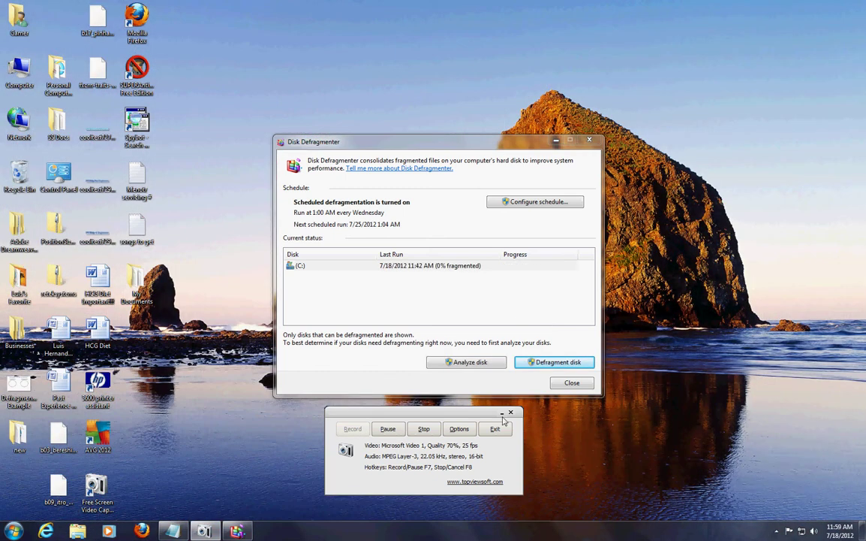
click(502, 414)
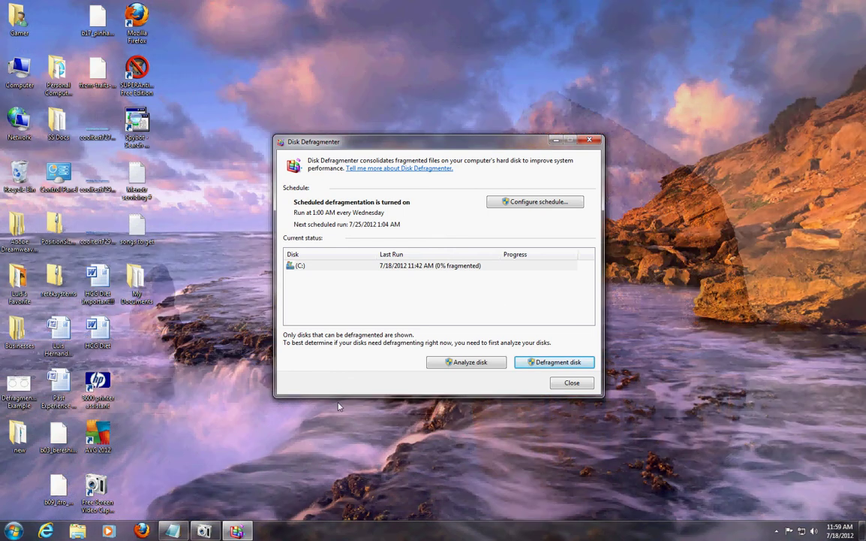
Bring back the Notepad notes on defragmenting frequency and place them over the Disk Defragmenter window
click(173, 531)
mouse_move(261, 149)
mouse_down()
mouse_move(242, 152)
mouse_move(258, 149)
mouse_up()
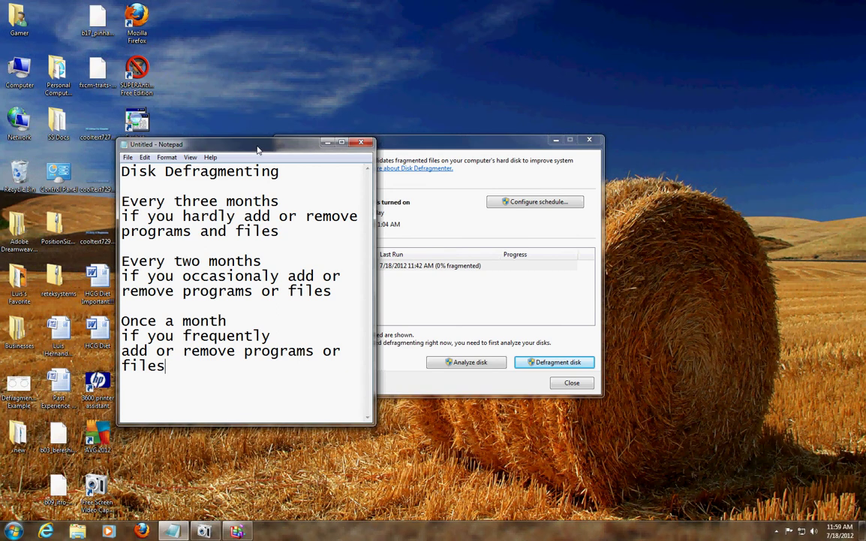
drag(257, 150, 459, 146)
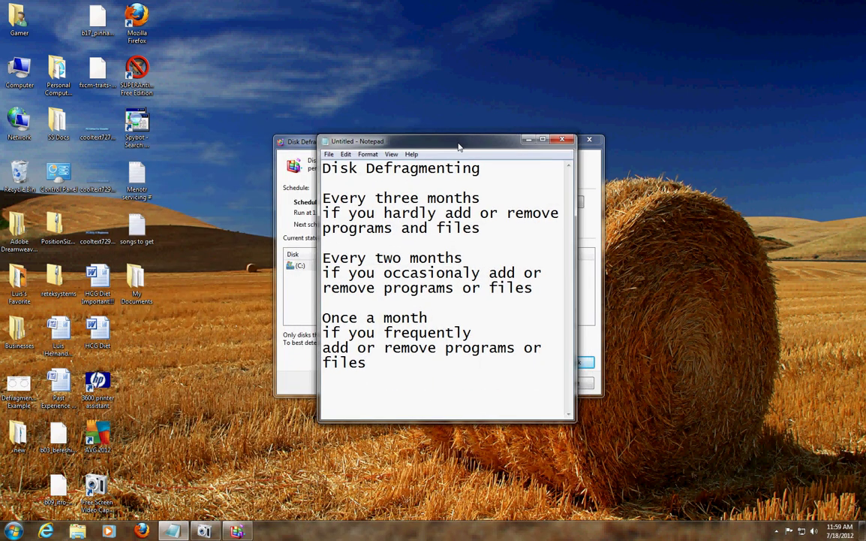